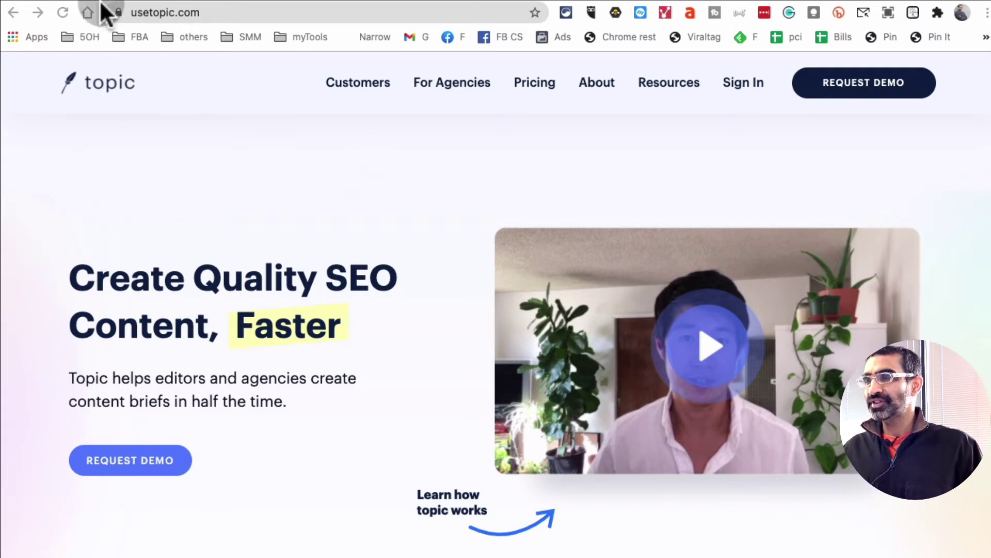
# Step: Bring up the usetopic.com homepage, scroll through it, and reveal the Resources menu's tool links
pyautogui.click(166, 62)
pyautogui.click(200, 12)
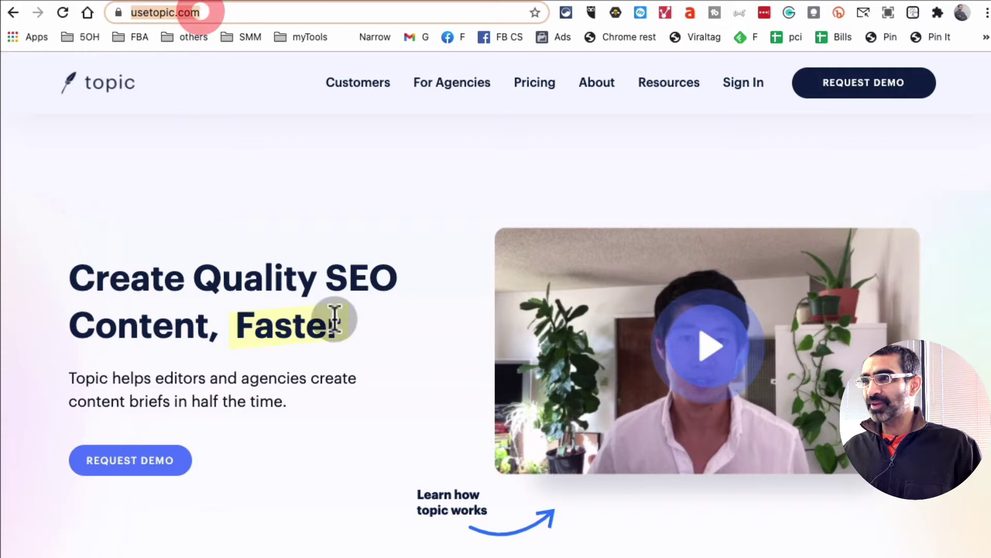
pyautogui.scroll(-20, 334, 318)
pyautogui.scroll(12, 336, 305)
pyautogui.scroll(10, 336, 300)
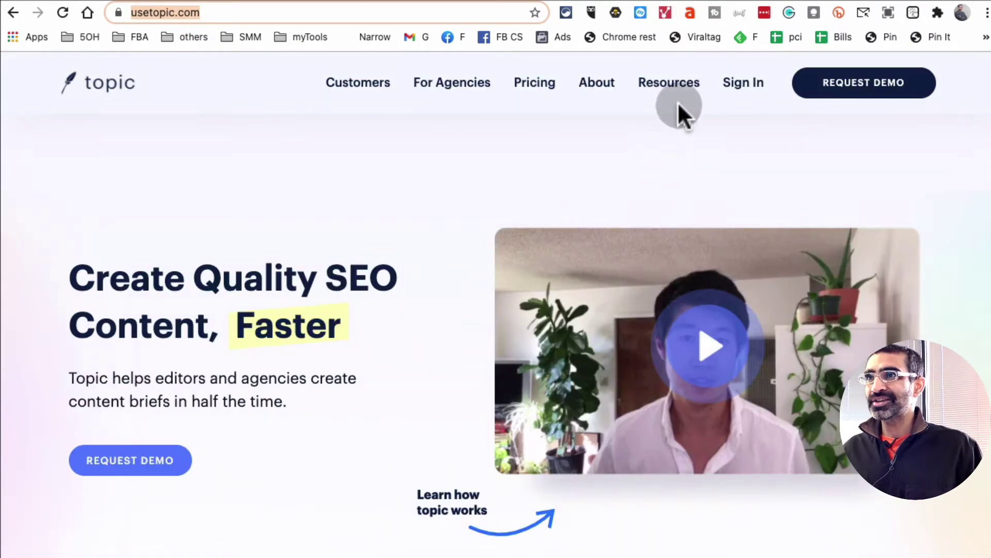
pyautogui.moveTo(679, 99)
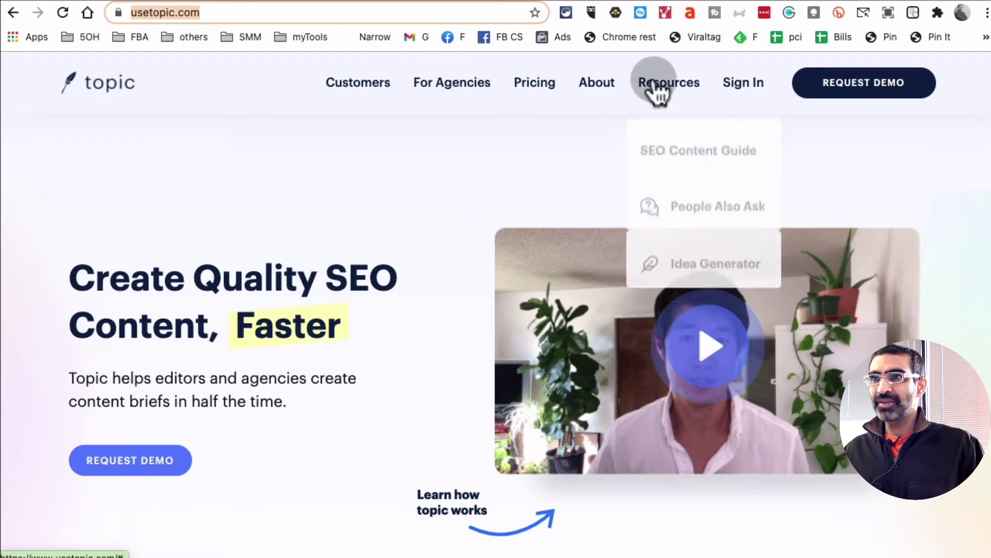
pyautogui.click(693, 257)
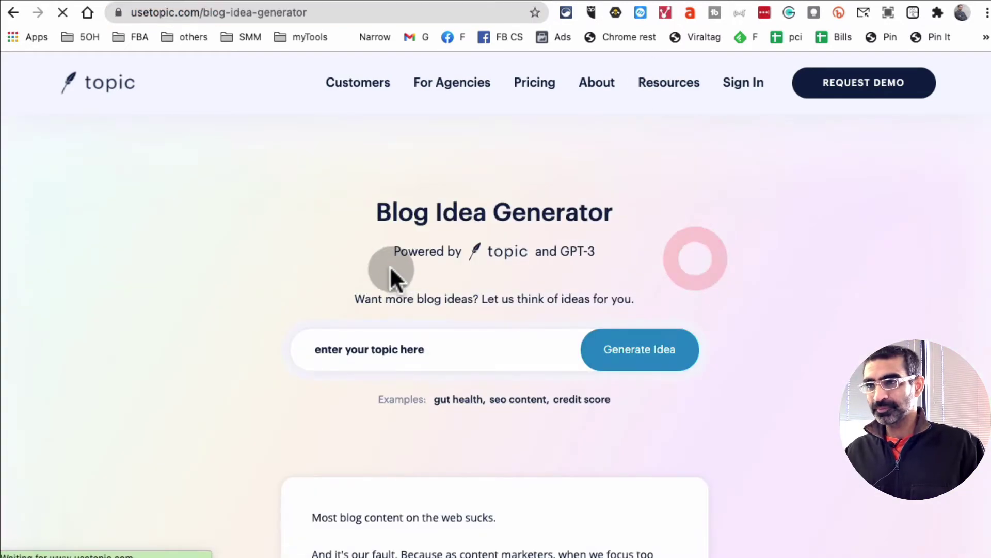
pyautogui.scroll(-3, 799, 317)
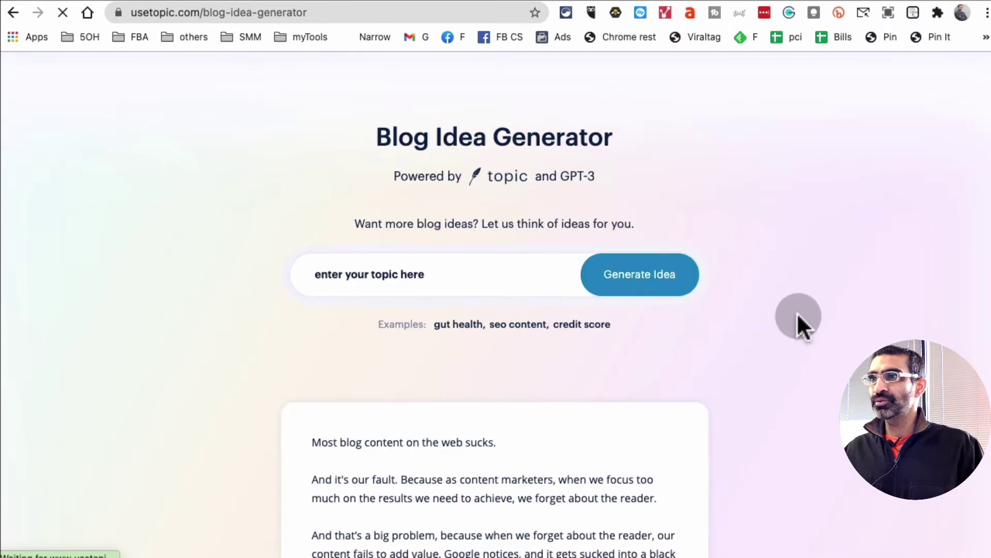
pyautogui.scroll(-5, 798, 315)
pyautogui.scroll(-4, 792, 315)
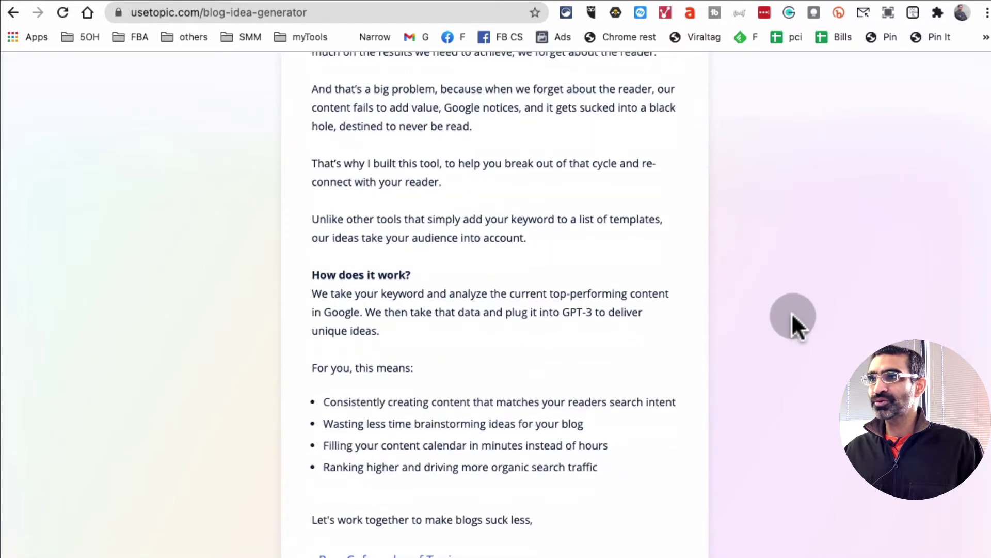
pyautogui.moveTo(360, 294); pyautogui.dragTo(533, 384)
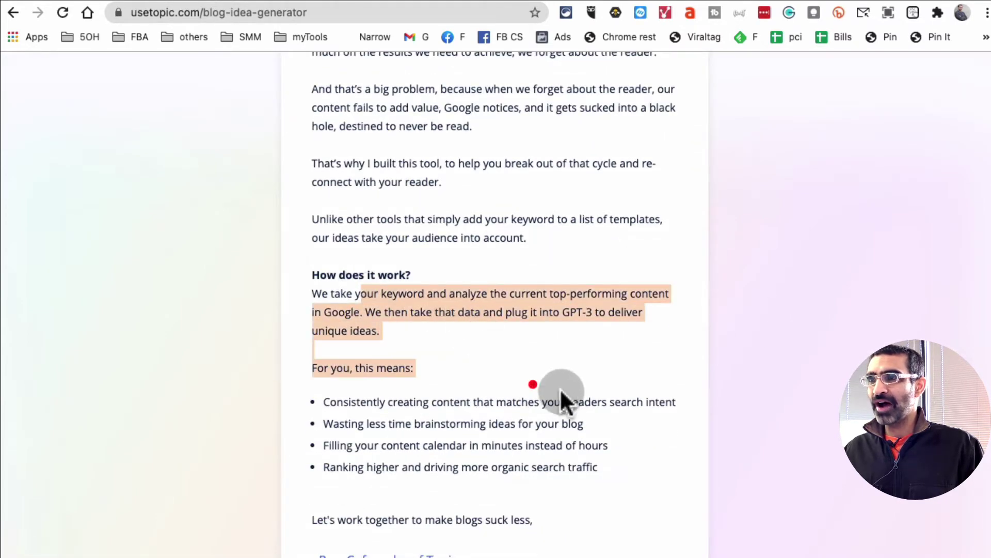
pyautogui.scroll(-2, 611, 377)
pyautogui.scroll(12, 611, 376)
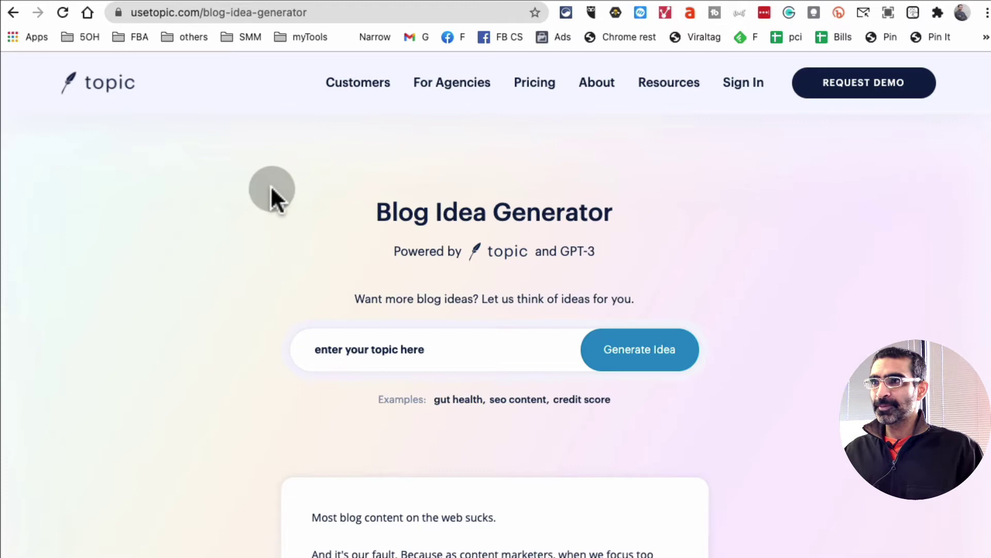
pyautogui.moveTo(392, 213); pyautogui.dragTo(689, 207)
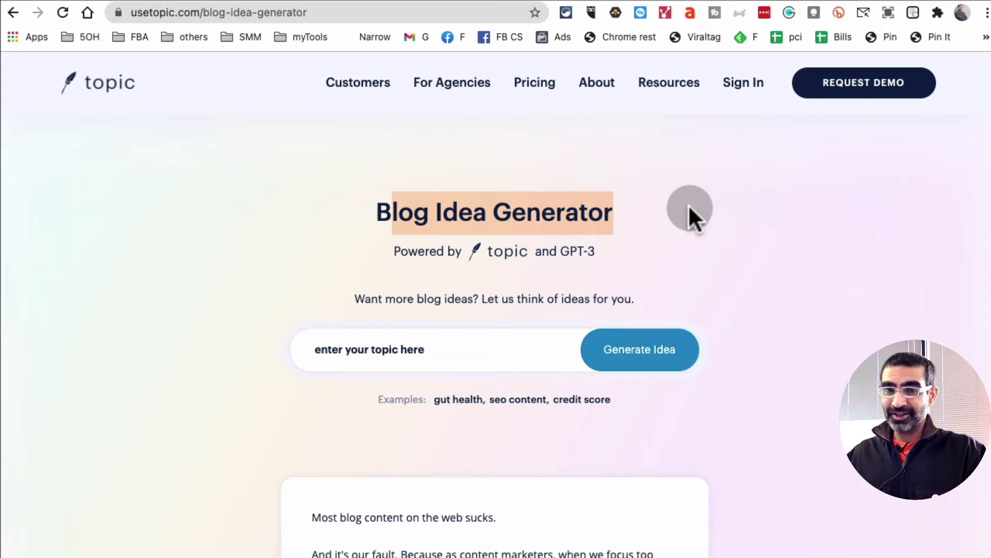
# Step: Enter 'facebook ads' as the topic to get the idea 'Segmenting Audiences With Facebook Custom Audiences'
pyautogui.click(435, 343)
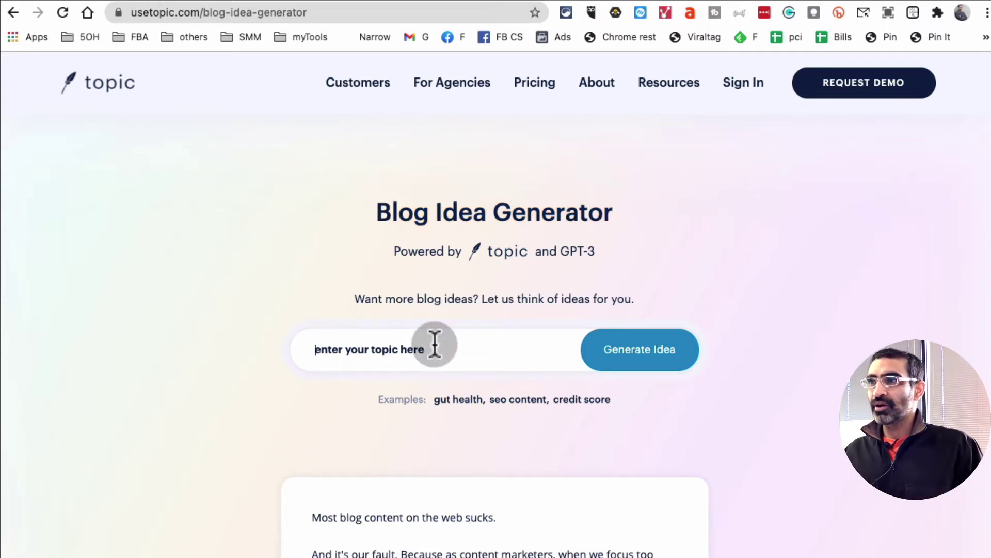
pyautogui.write('facebook ads')
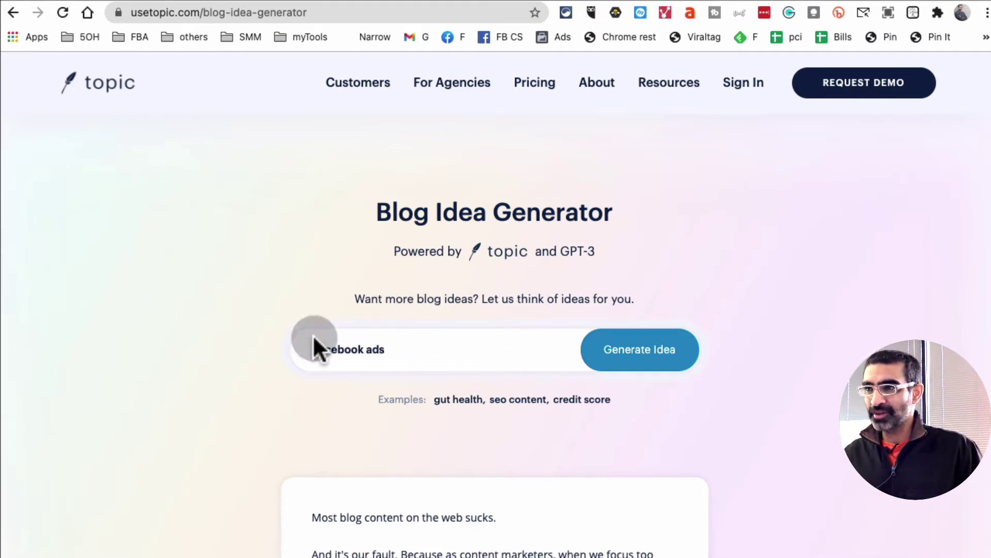
pyautogui.click(636, 354)
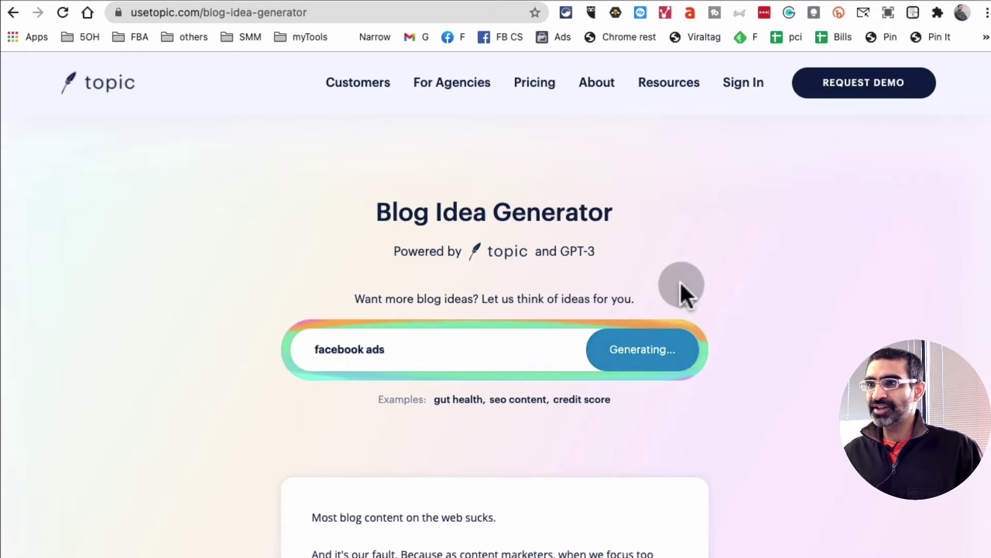
pyautogui.scroll(-1, 568, 305)
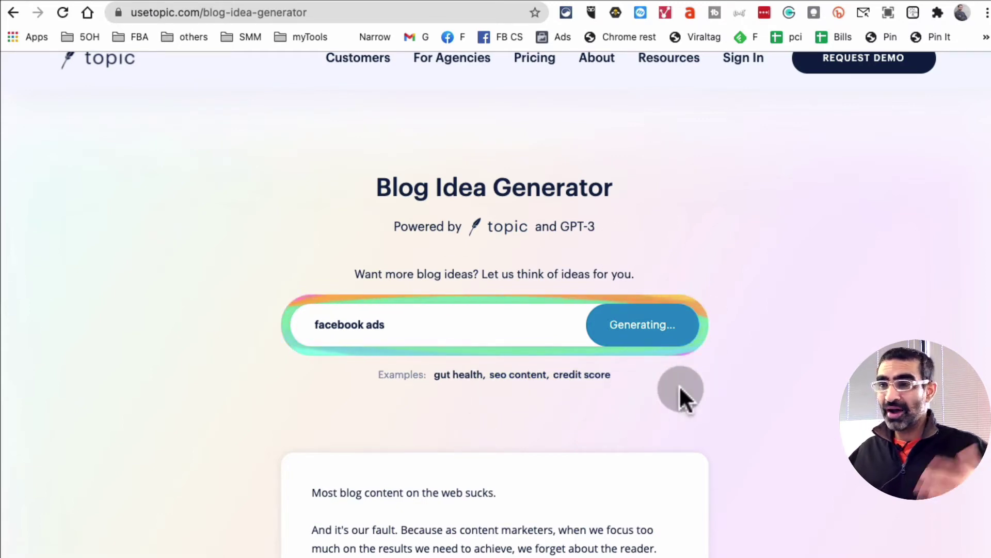
pyautogui.scroll(-2, 692, 350)
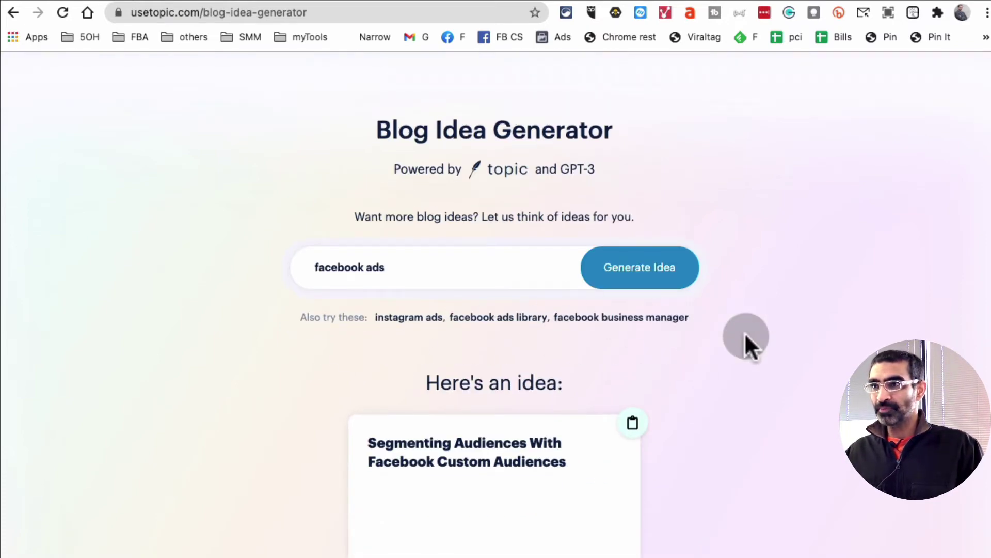
# Step: Highlight the 'Segmenting Audiences With Facebook Custom Audiences' title and its paragraph on cutting ad costs
pyautogui.scroll(-5, 745, 337)
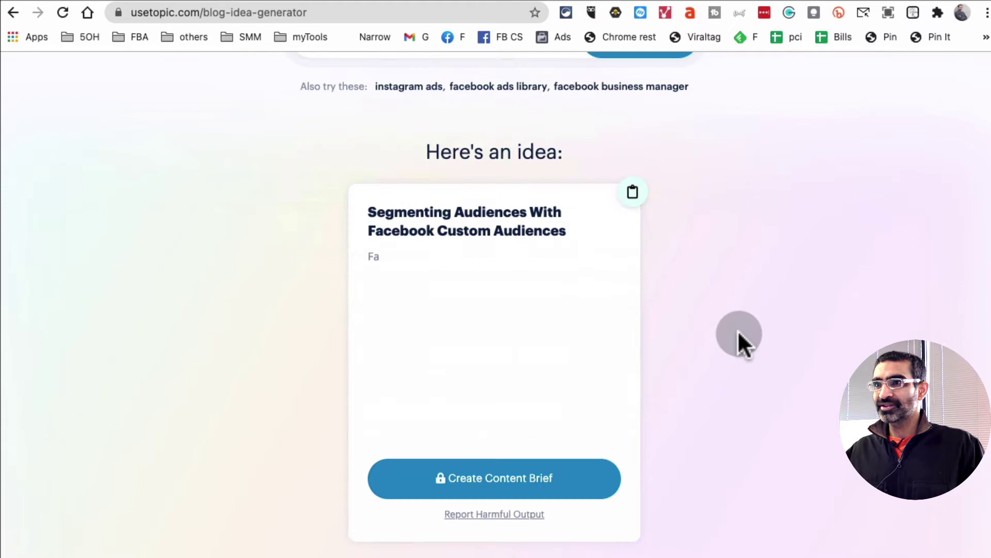
pyautogui.scroll(1, 740, 339)
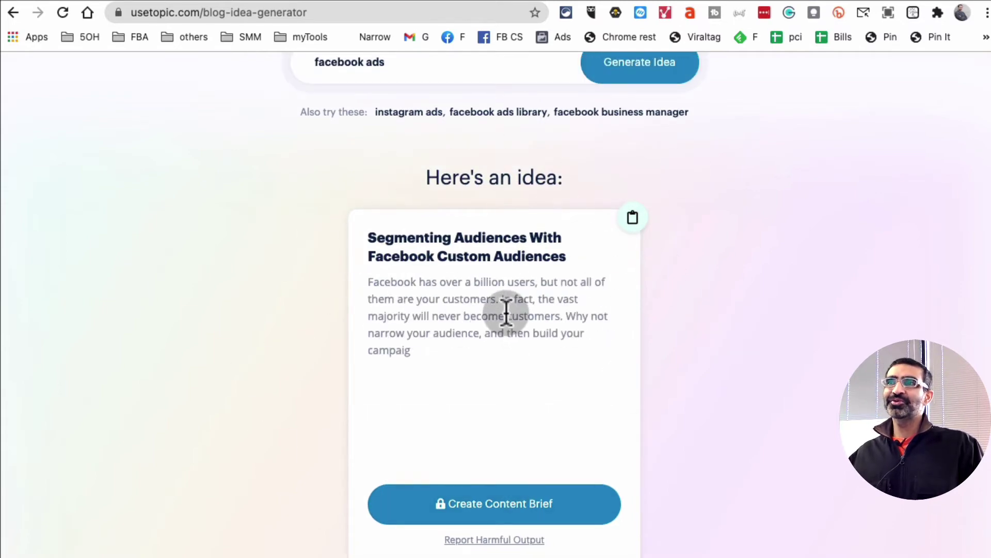
pyautogui.moveTo(566, 258); pyautogui.dragTo(357, 234)
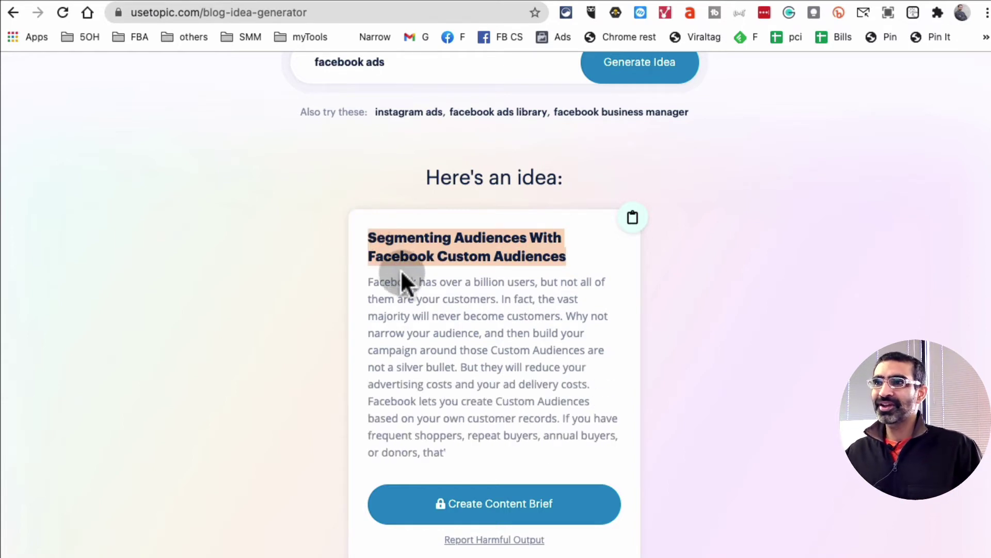
pyautogui.moveTo(406, 279); pyautogui.dragTo(579, 418)
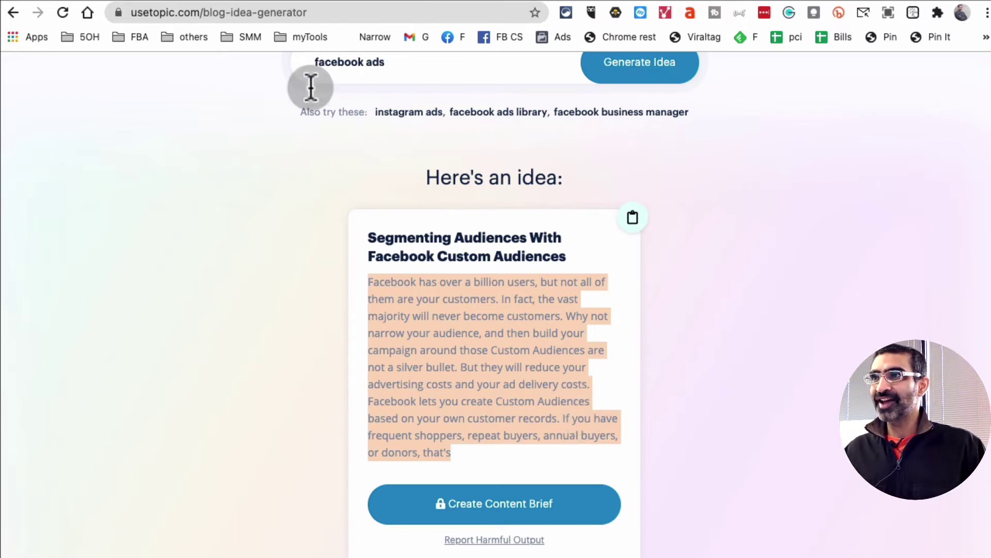
pyautogui.scroll(1, 331, 136)
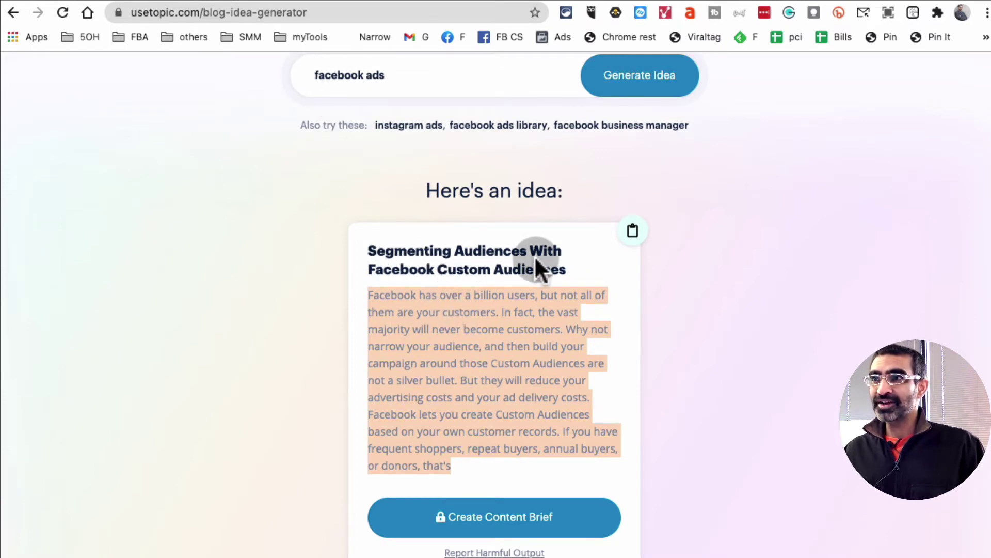
pyautogui.moveTo(568, 273); pyautogui.dragTo(363, 253)
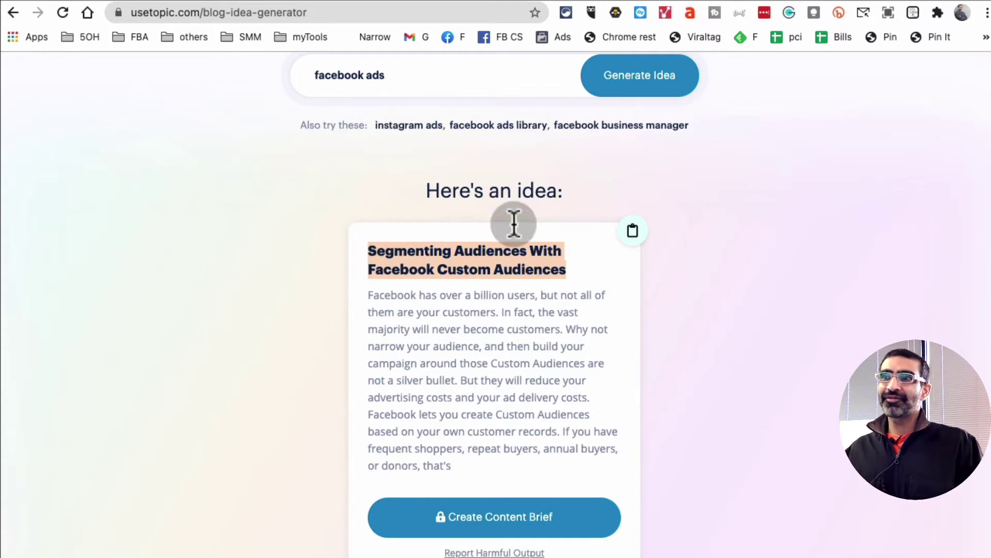
pyautogui.tripleClick(505, 255)
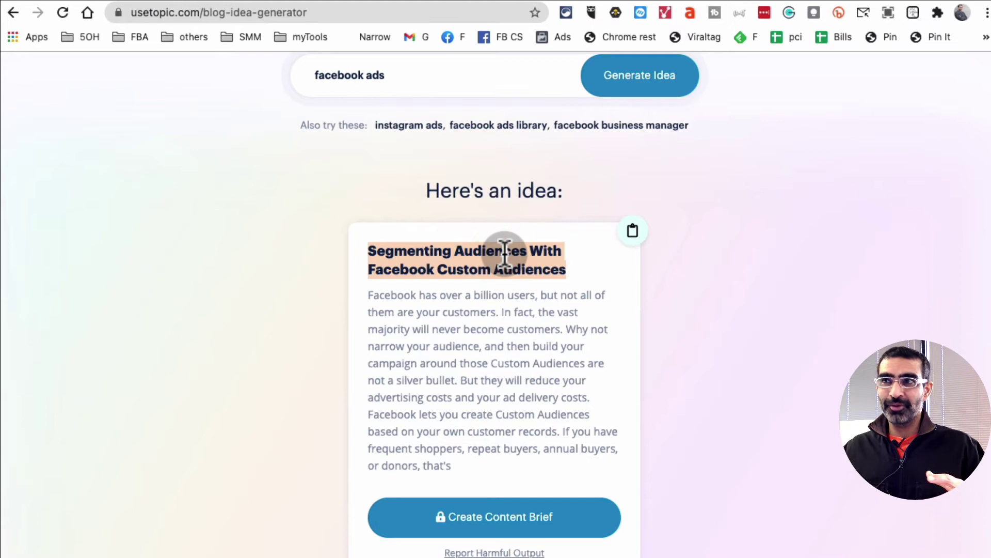
pyautogui.scroll(3, 505, 255)
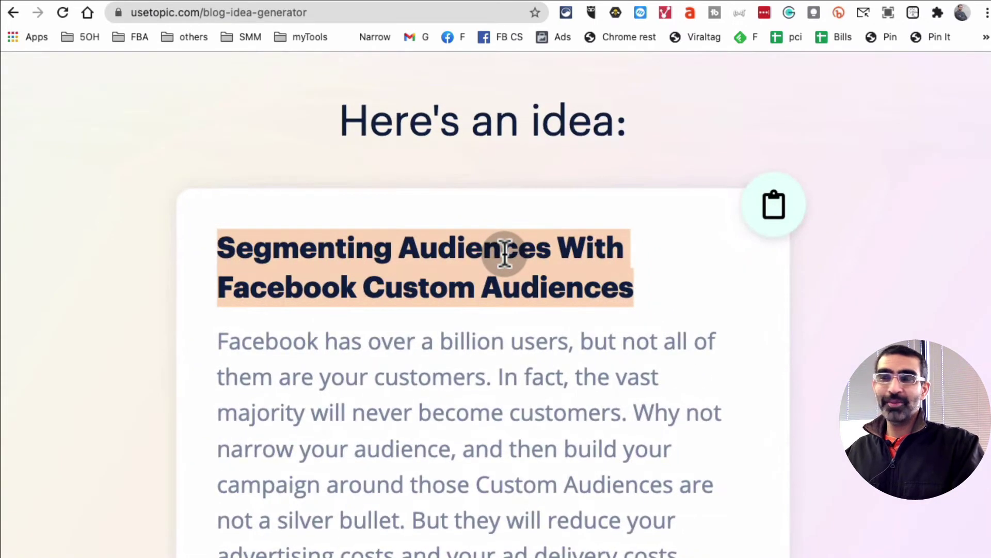
pyautogui.scroll(-2, 505, 254)
pyautogui.scroll(-2, 505, 255)
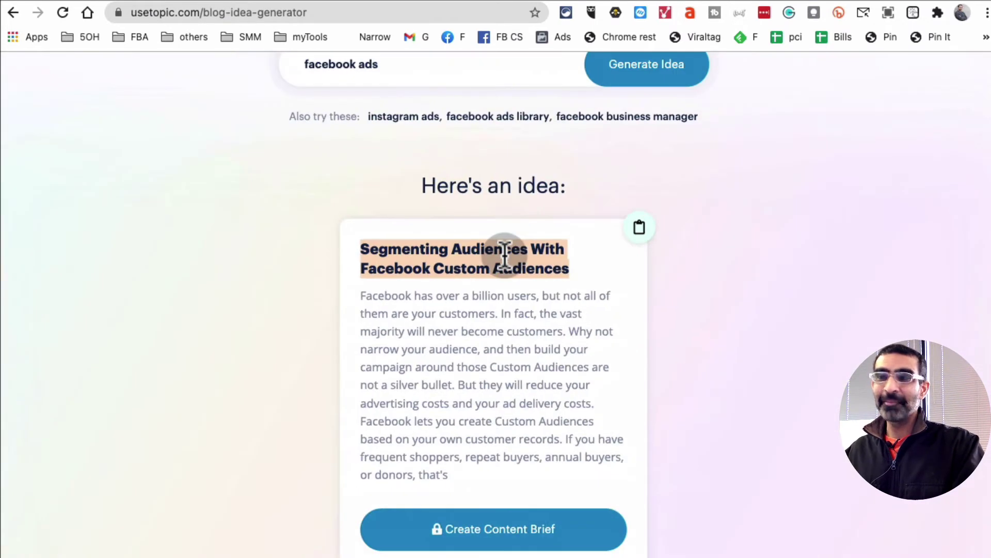
pyautogui.scroll(-1, 505, 255)
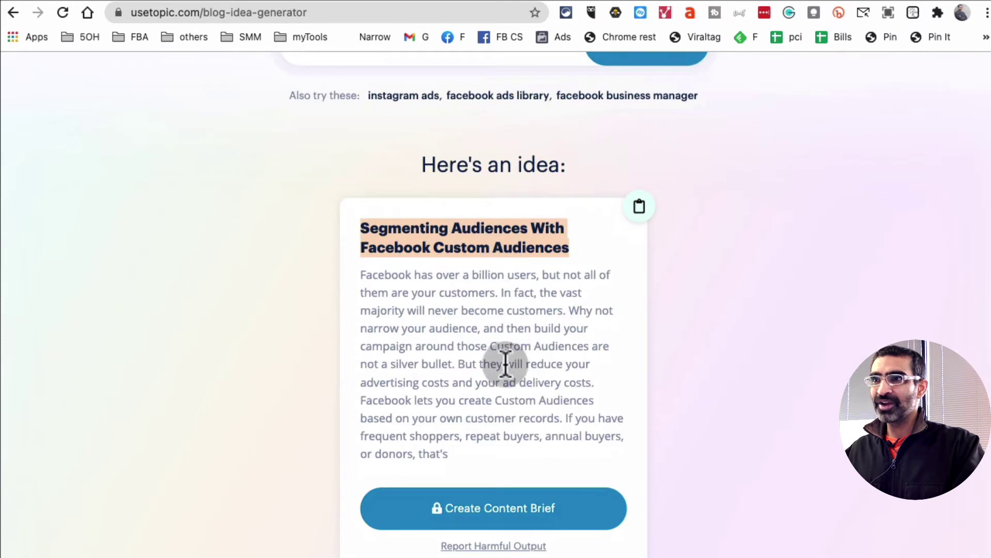
pyautogui.tripleClick(498, 368)
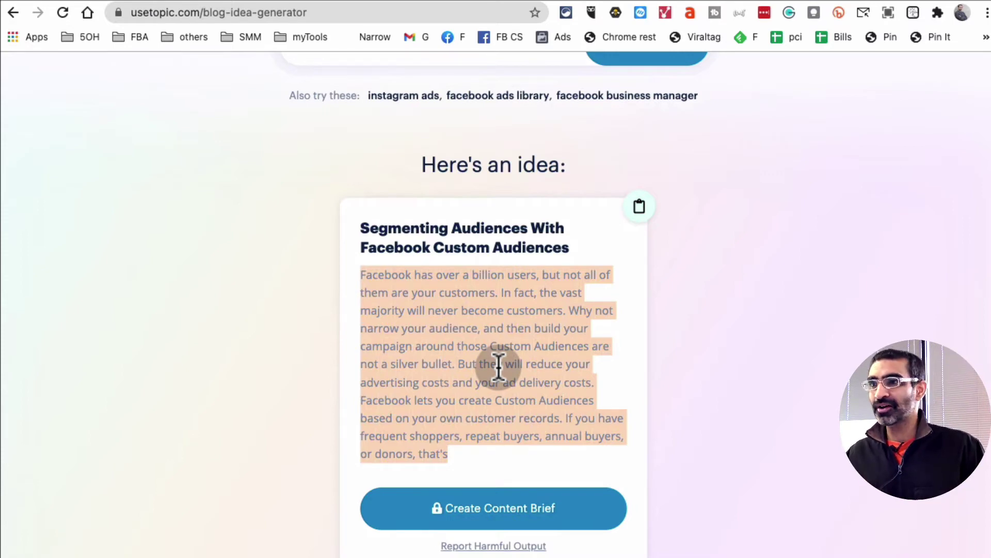
pyautogui.scroll(6, 497, 362)
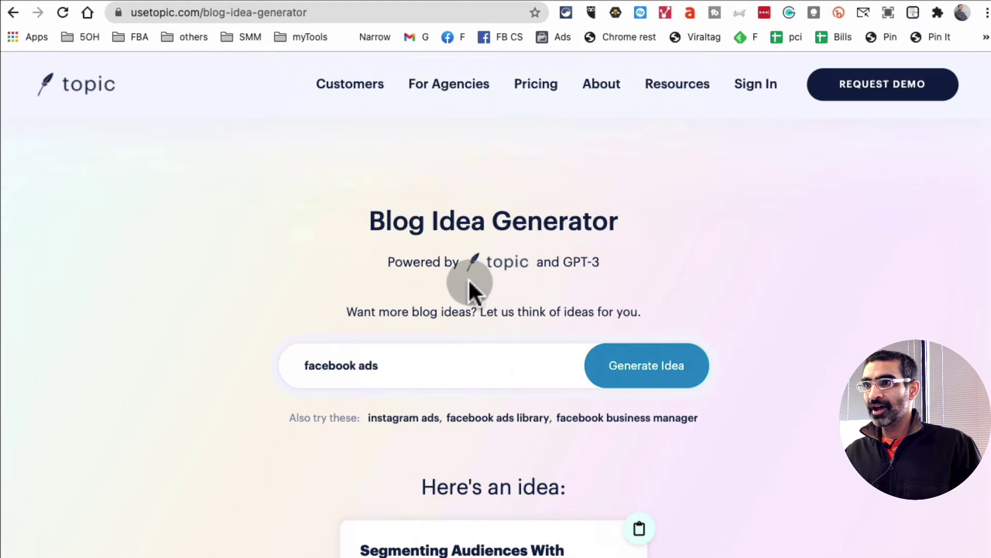
pyautogui.scroll(-1, 500, 387)
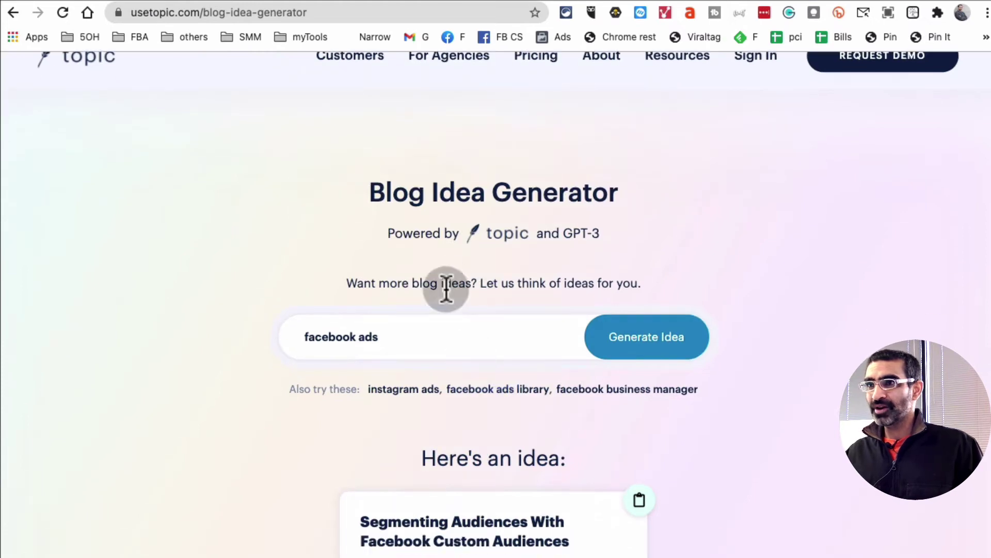
# Step: Replace the topic with 'social media marketing' and generate a new blog idea
pyautogui.tripleClick(427, 333)
pyautogui.write('social ')
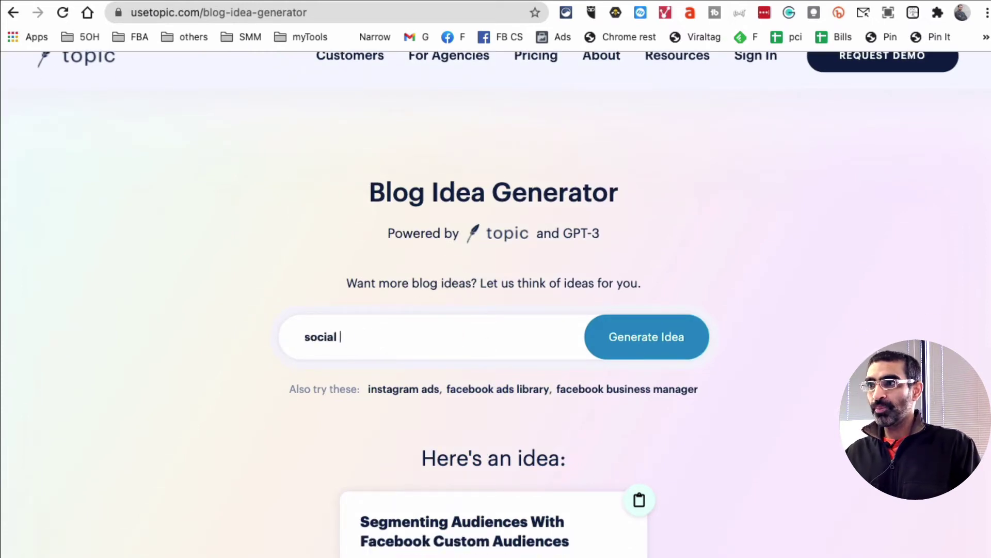
pyautogui.write('media marketing')
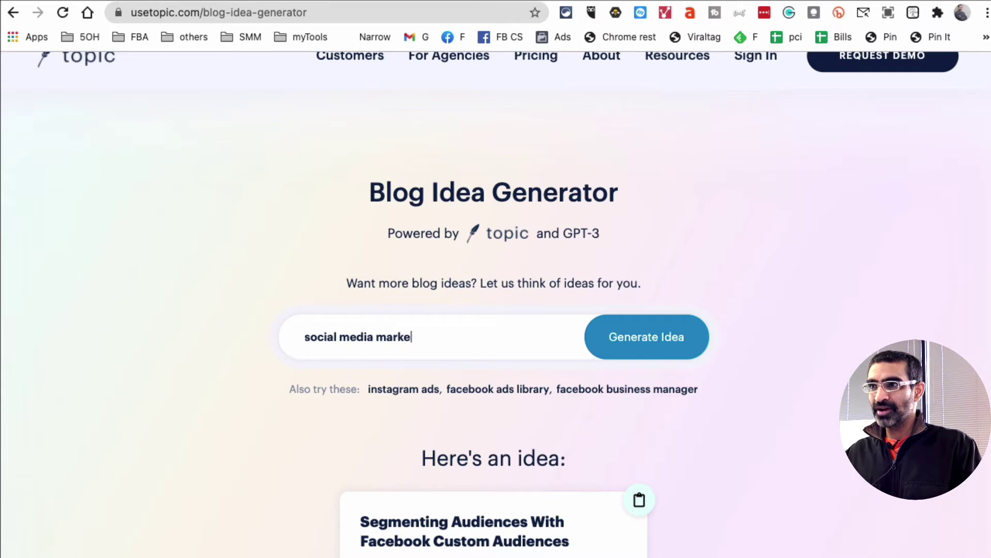
pyautogui.click(612, 342)
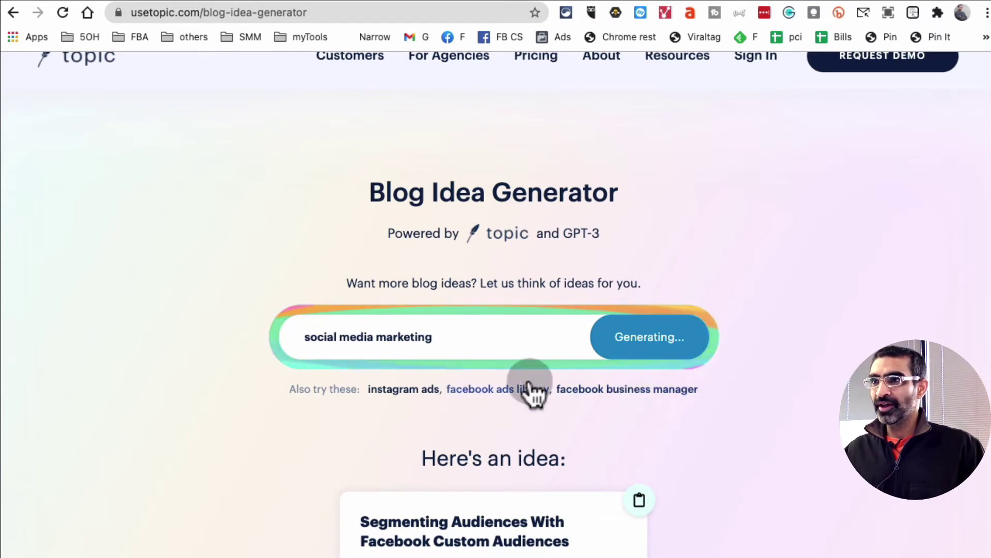
pyautogui.scroll(-10, 778, 361)
pyautogui.scroll(8, 778, 362)
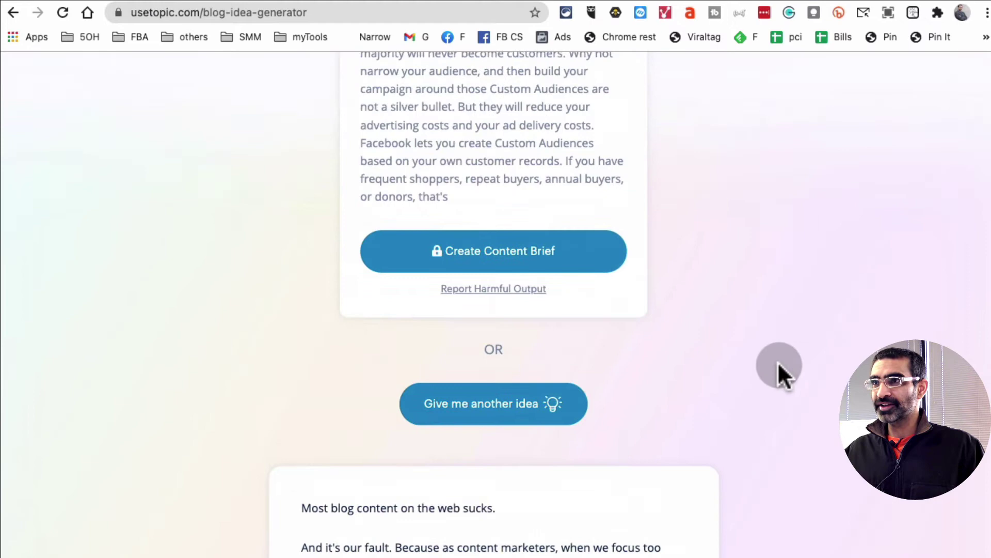
pyautogui.scroll(-3, 777, 362)
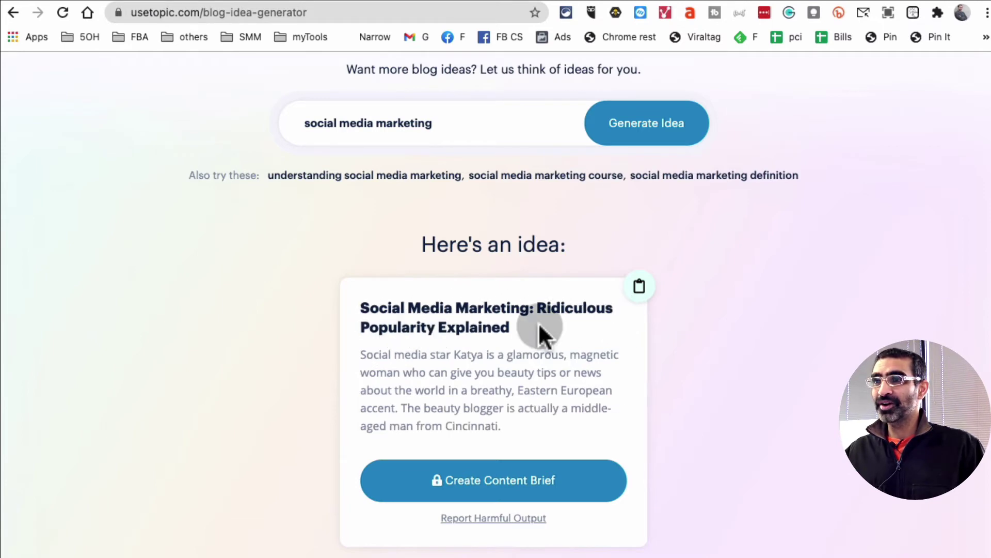
# Step: Highlight the 'Social Media Marketing: Ridiculous Popularity Explained' title and its description paragraph
pyautogui.moveTo(542, 332); pyautogui.dragTo(370, 308)
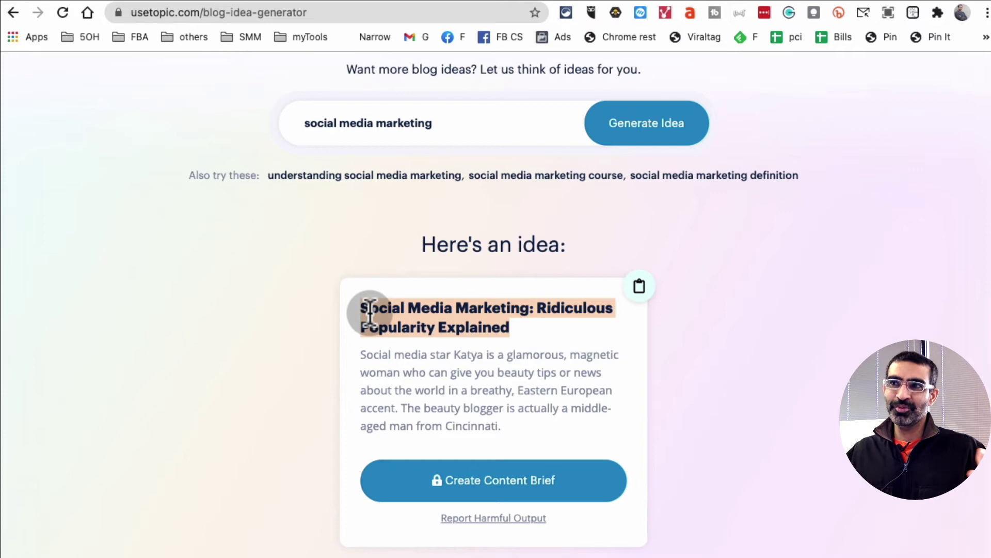
pyautogui.tripleClick(480, 361)
pyautogui.scroll(-2, 654, 401)
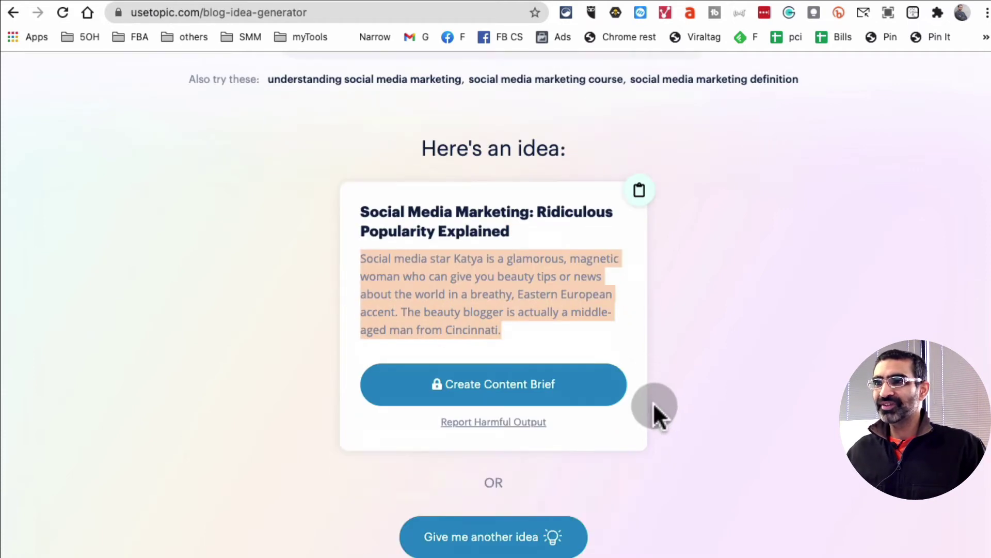
pyautogui.scroll(-3, 648, 401)
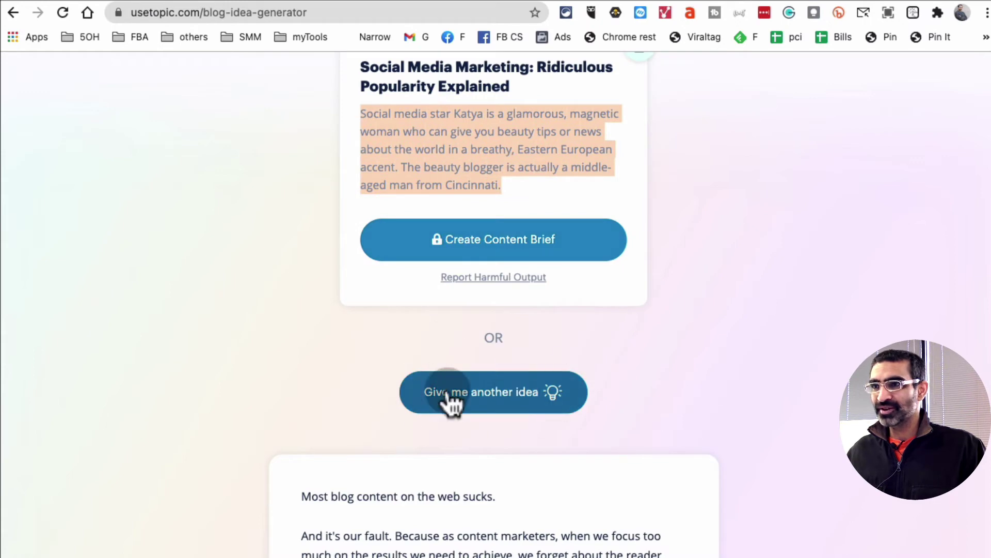
pyautogui.scroll(-6, 685, 411)
pyautogui.scroll(15, 680, 411)
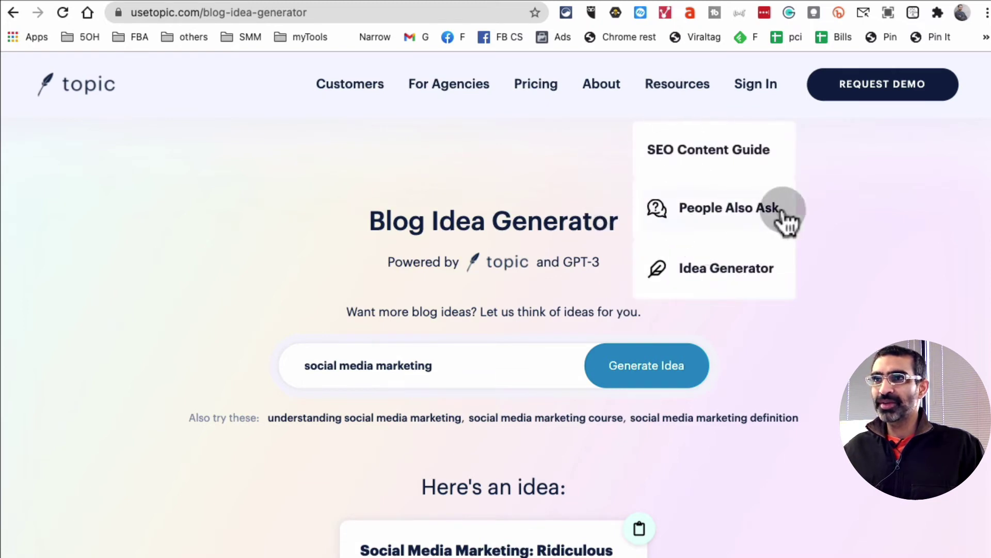
# Step: Go to People Also Ask from the Resources menu and highlight its subtitle about real questions
pyautogui.moveTo(678, 98)
pyautogui.click(680, 200)
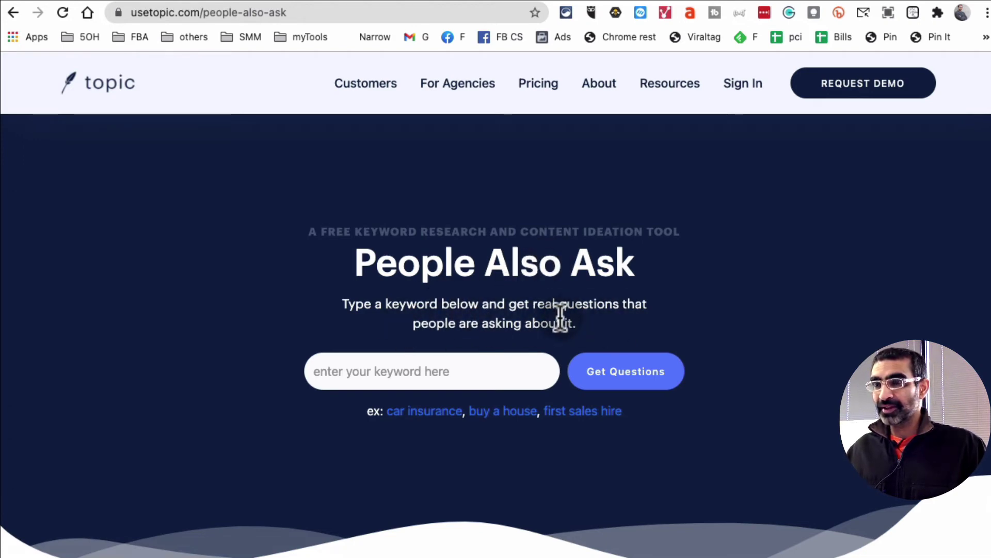
pyautogui.moveTo(554, 305); pyautogui.dragTo(588, 323)
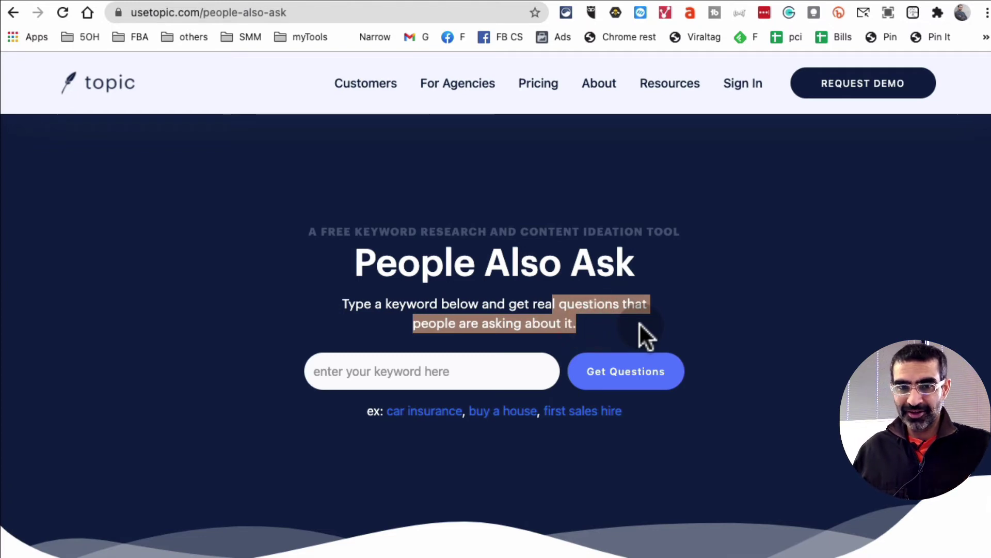
# Step: Choose 'facebook ads' from the keyword suggestions after typing 'face' and fetch its top questions
pyautogui.click(470, 371)
pyautogui.write('facebook ads')
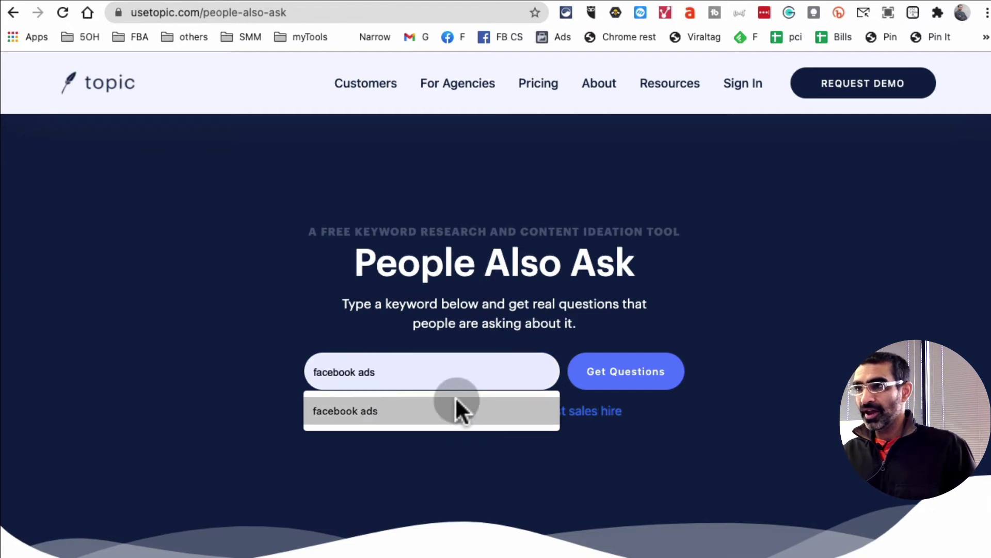
pyautogui.click(454, 399)
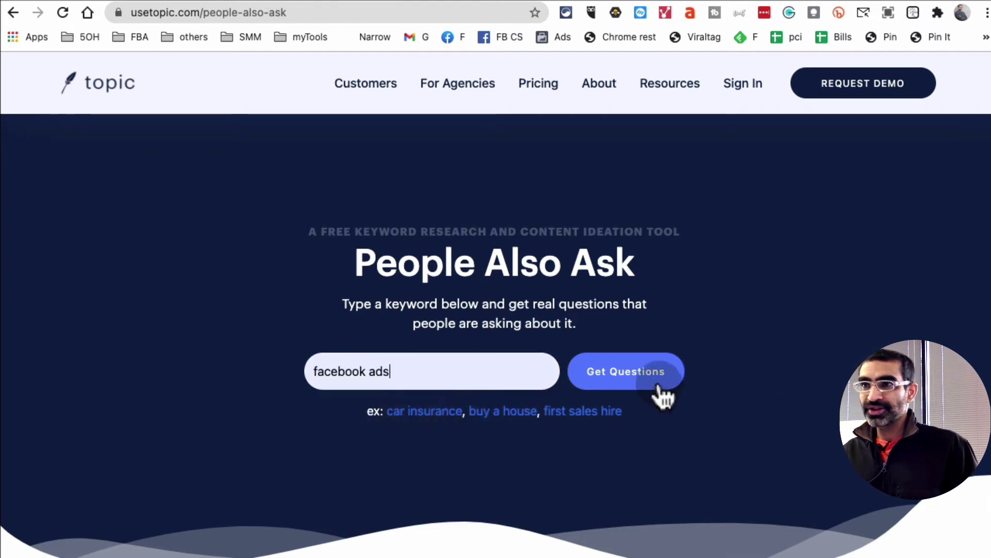
pyautogui.click(630, 369)
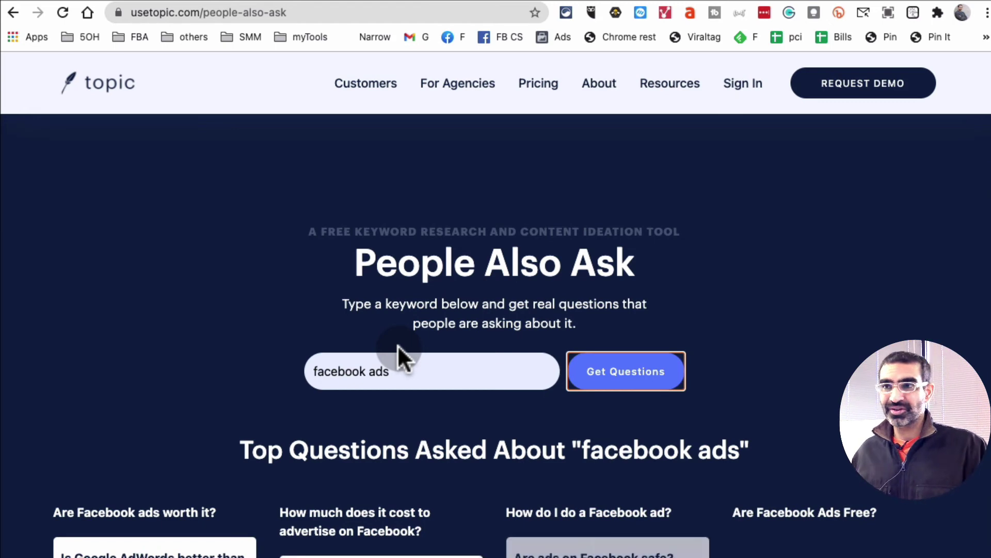
pyautogui.scroll(-5, 584, 356)
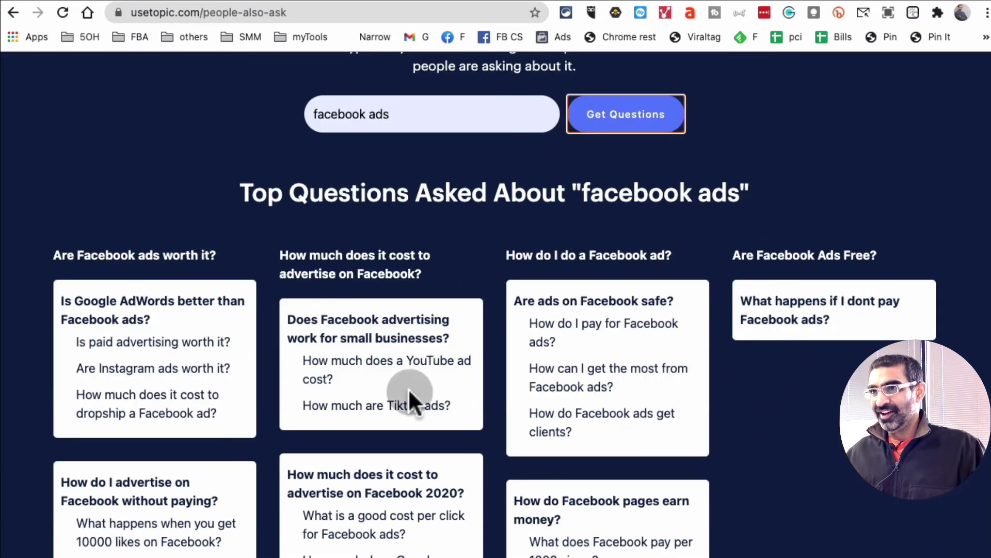
pyautogui.scroll(-1, 78, 306)
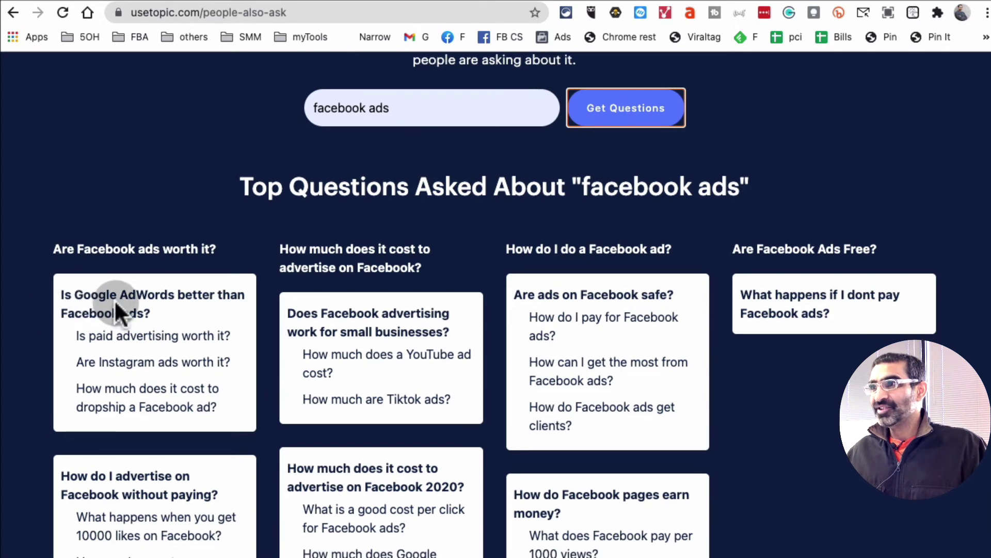
pyautogui.click(193, 316)
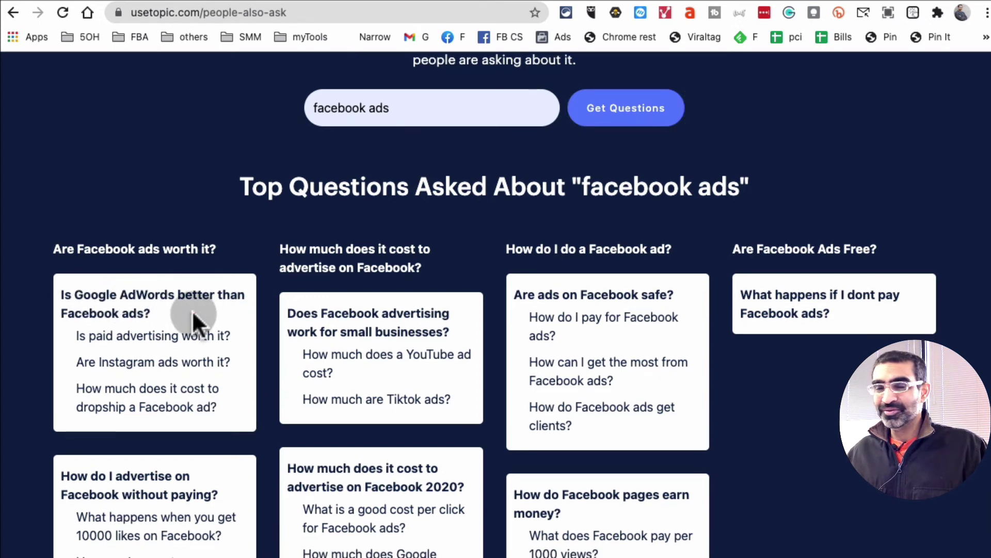
pyautogui.click(193, 314)
pyautogui.scroll(-2, 193, 317)
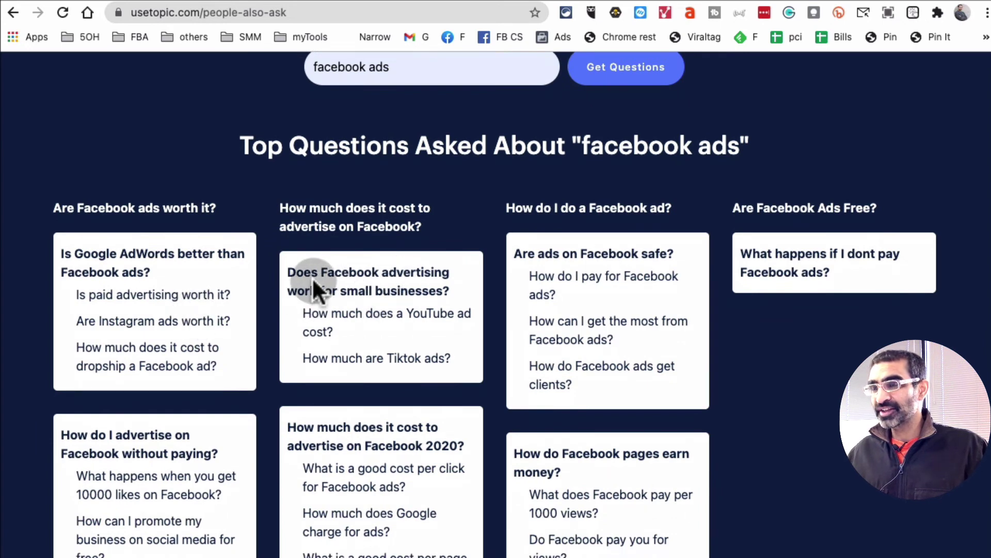
pyautogui.moveTo(451, 293); pyautogui.dragTo(324, 270)
pyautogui.keyDown('shift'); pyautogui.click(295, 271); pyautogui.keyUp('shift')
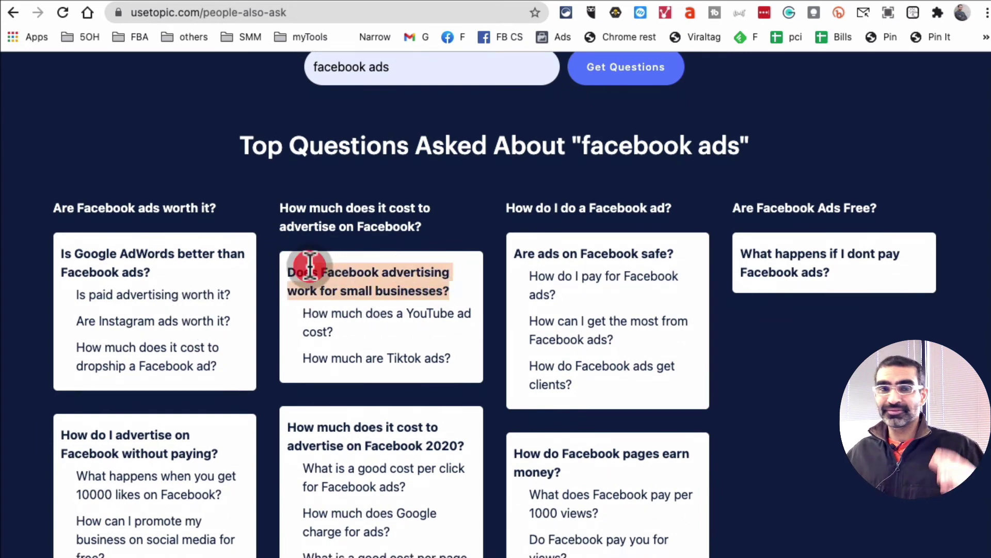
pyautogui.keyDown('shift'); pyautogui.click(311, 269); pyautogui.keyUp('shift')
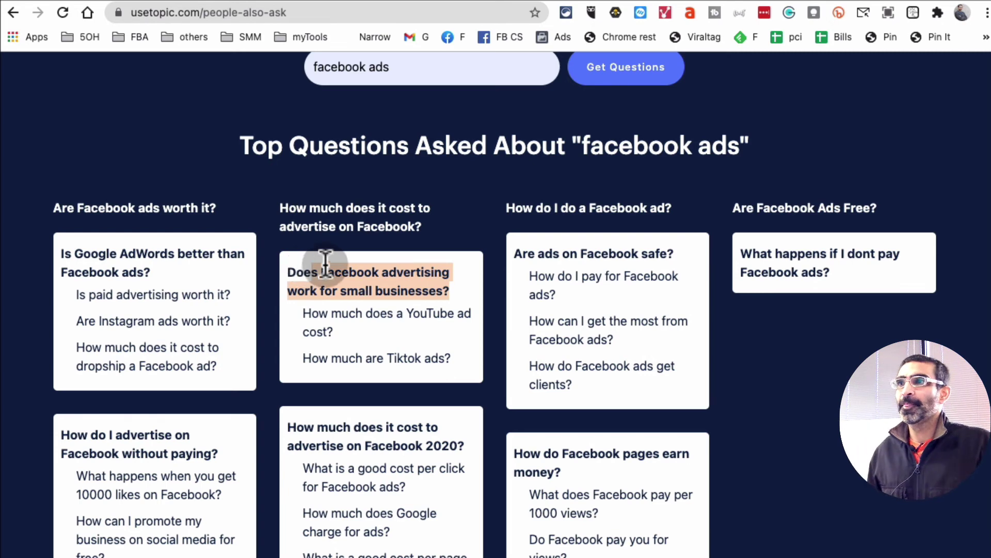
pyautogui.scroll(-3, 483, 380)
pyautogui.scroll(-5, 481, 376)
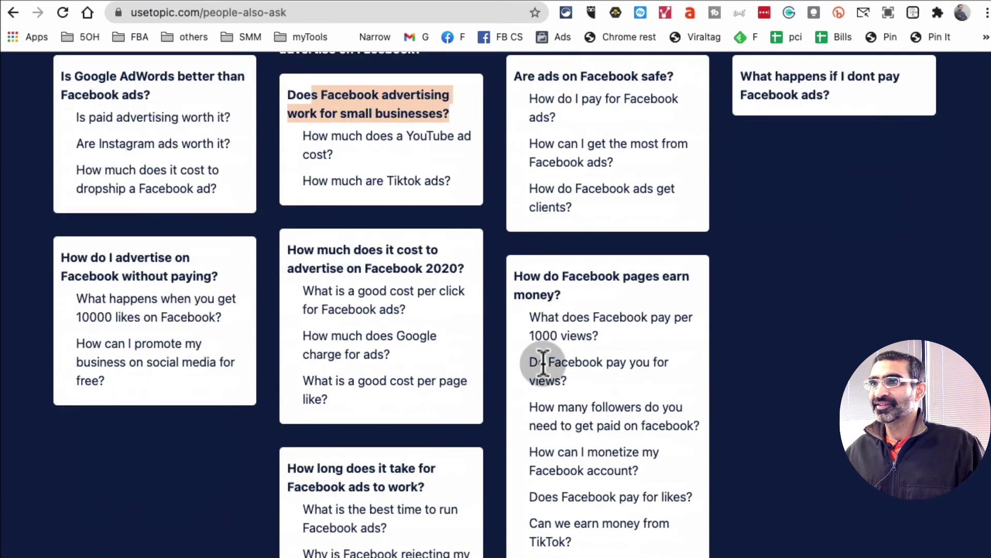
pyautogui.moveTo(523, 278); pyautogui.dragTo(585, 295)
pyautogui.scroll(-10, 665, 397)
pyautogui.scroll(-1, 665, 397)
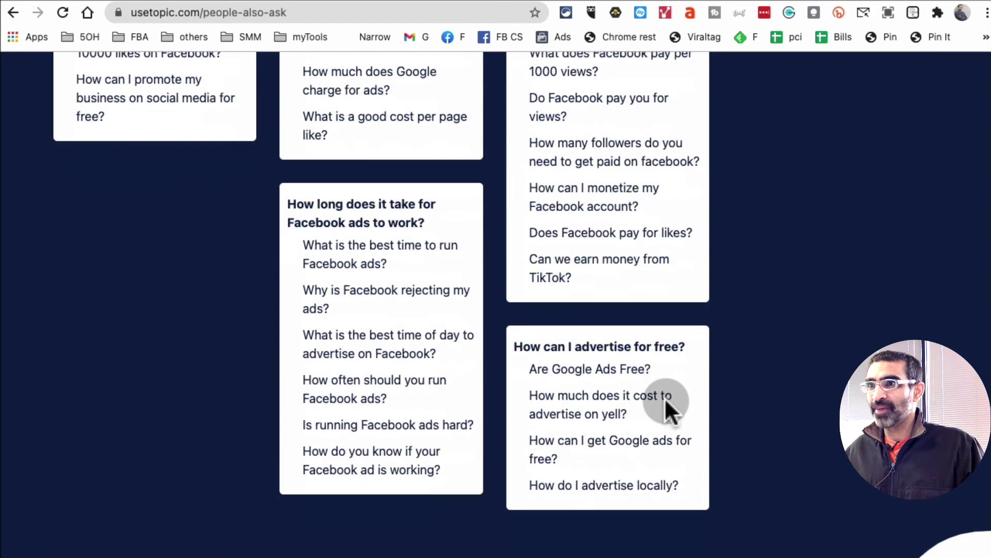
pyautogui.moveTo(520, 375); pyautogui.dragTo(648, 372)
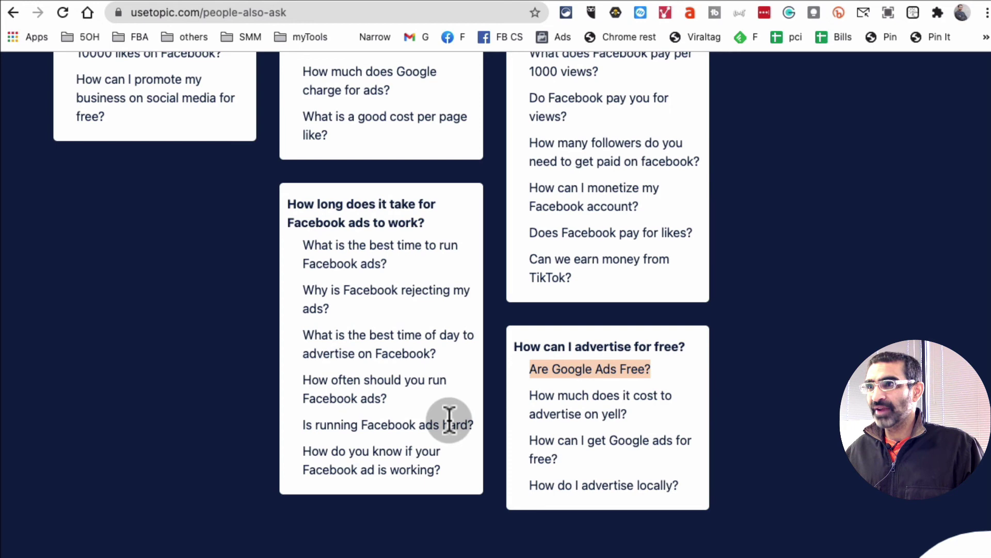
pyautogui.tripleClick(364, 351)
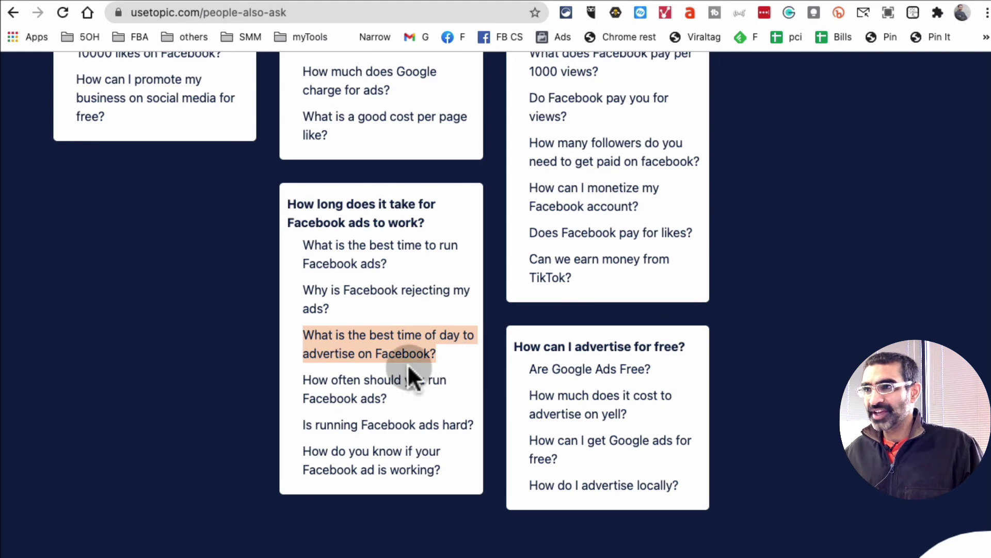
pyautogui.tripleClick(345, 387)
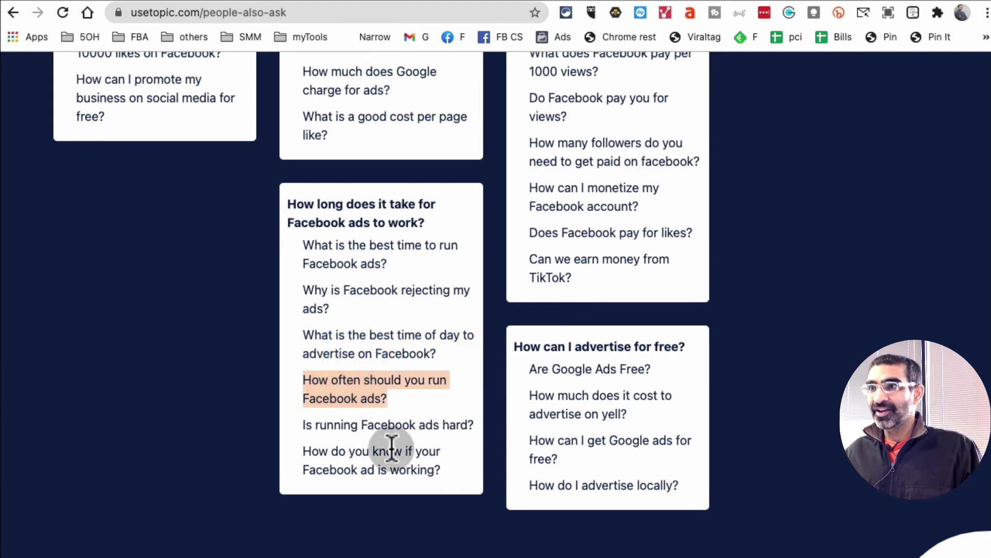
pyautogui.click(389, 423)
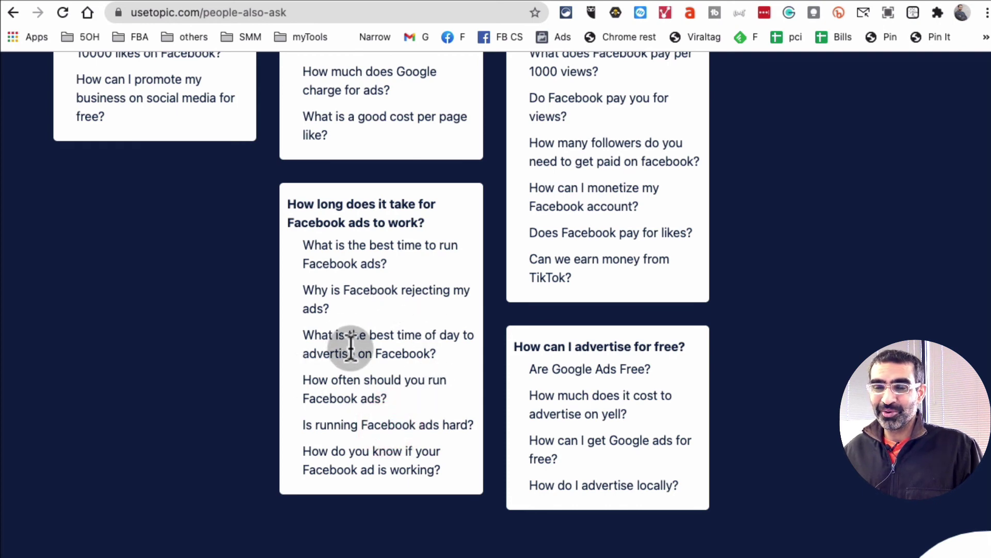
pyautogui.scroll(15, 351, 344)
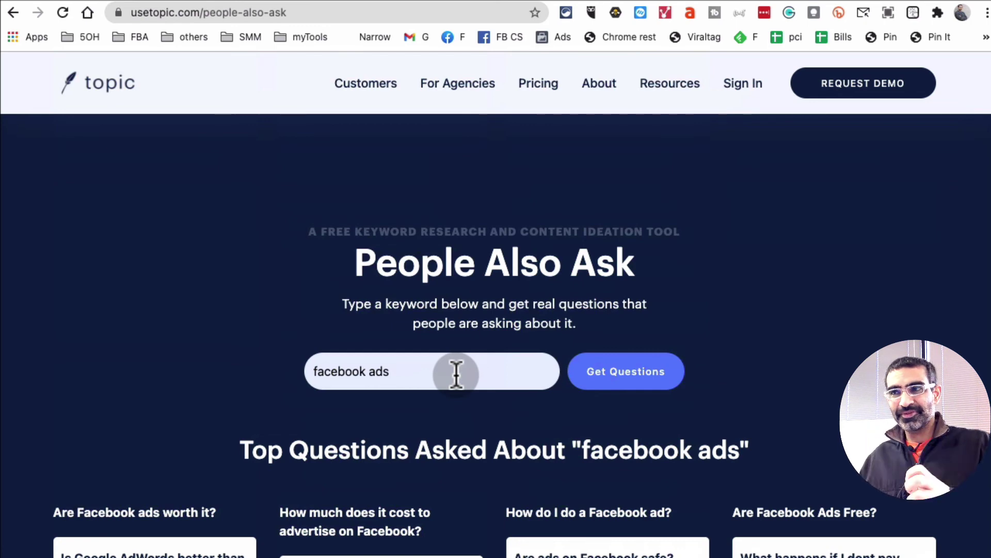
# Step: Highlight the 'Top Questions Asked About "facebook ads"' heading, then return to the homepage via the logo
pyautogui.tripleClick(639, 450)
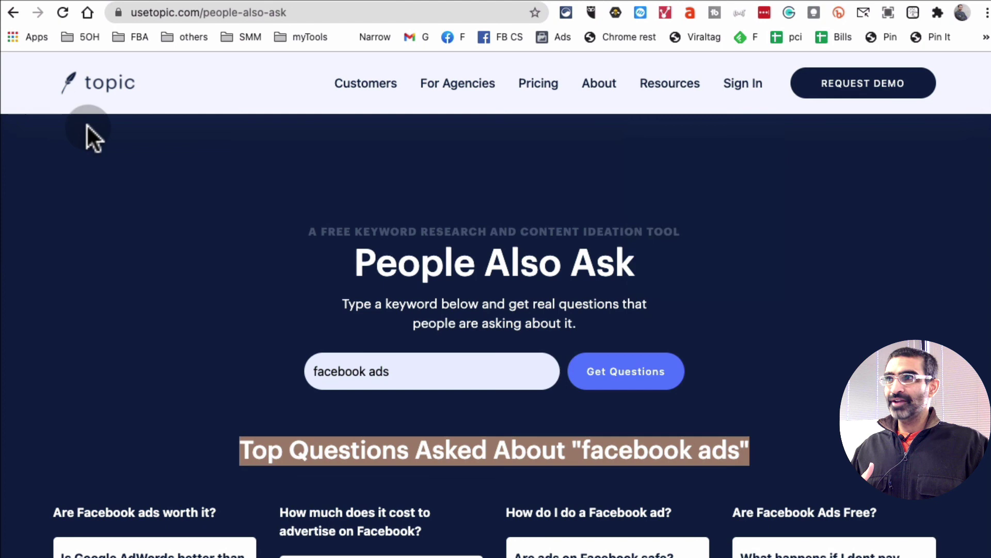
pyautogui.click(117, 84)
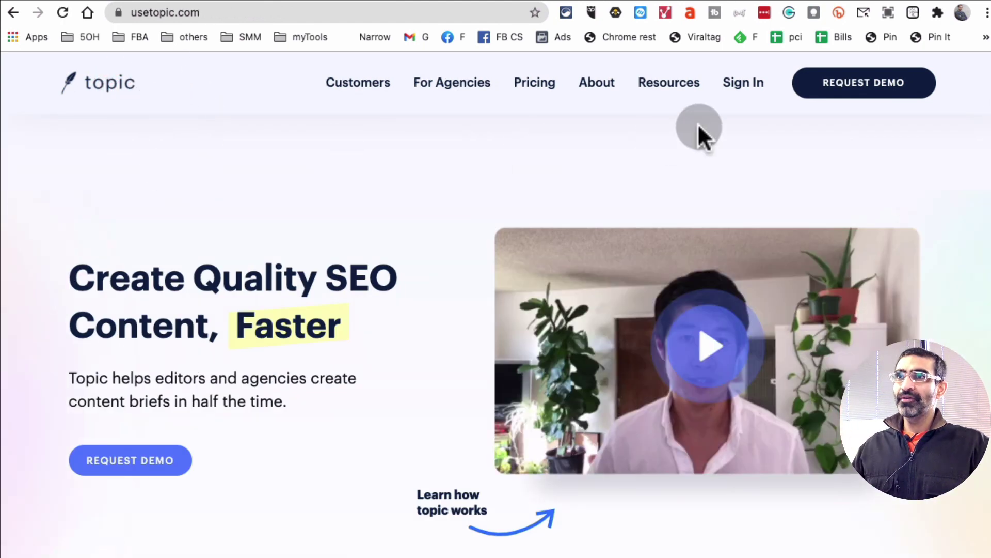
pyautogui.moveTo(669, 83)
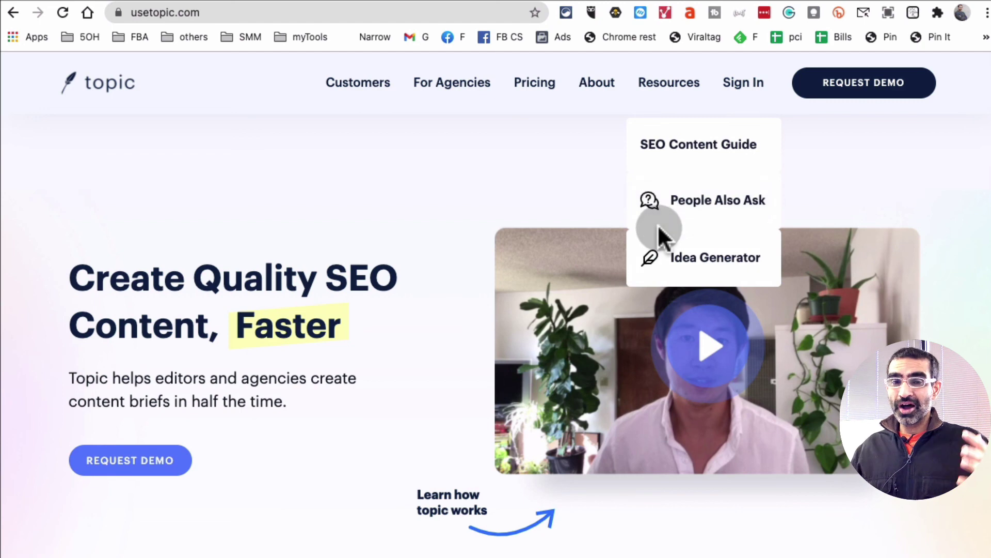